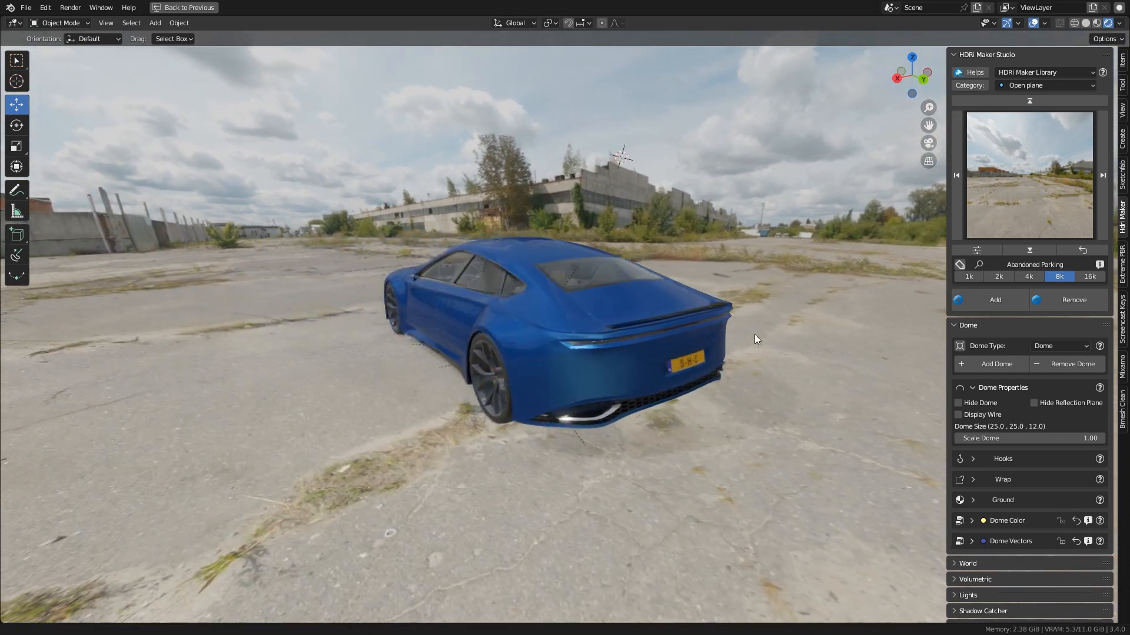
# - Tuck the HDRi Maker Studio settings below the Dome settings and enlarge the dome to a scale of 1.97
pyautogui.click(961, 57)
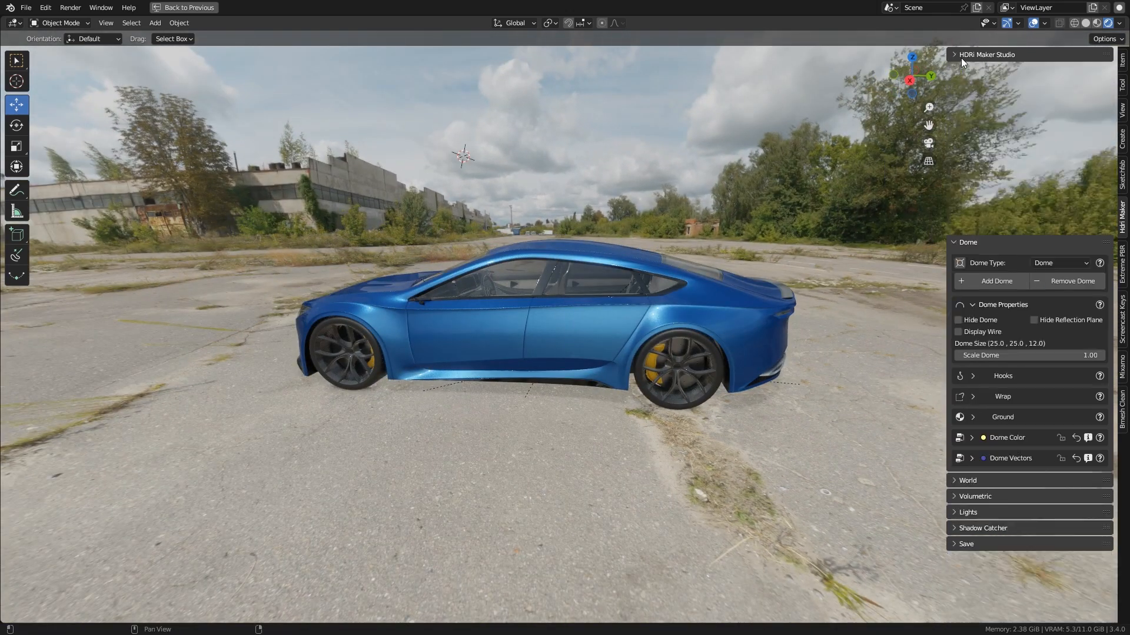
pyautogui.moveTo(1046, 75); pyautogui.dragTo(1062, 72)
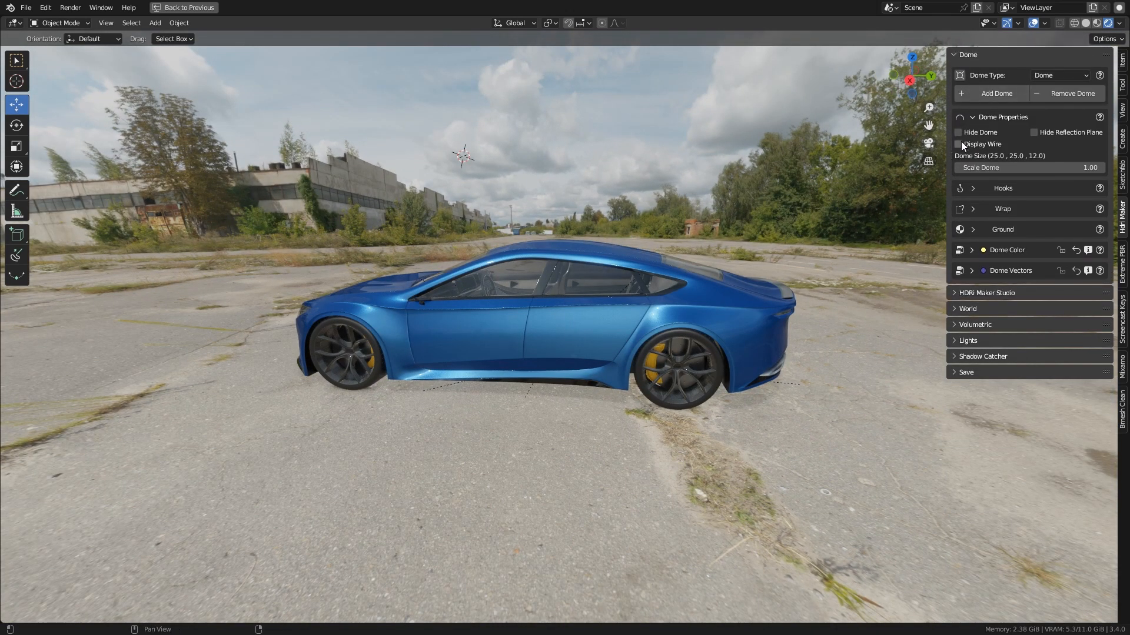
pyautogui.moveTo(736, 198); pyautogui.dragTo(918, 205, button='middle')
pyautogui.moveTo(1039, 171); pyautogui.dragTo(1084, 171)
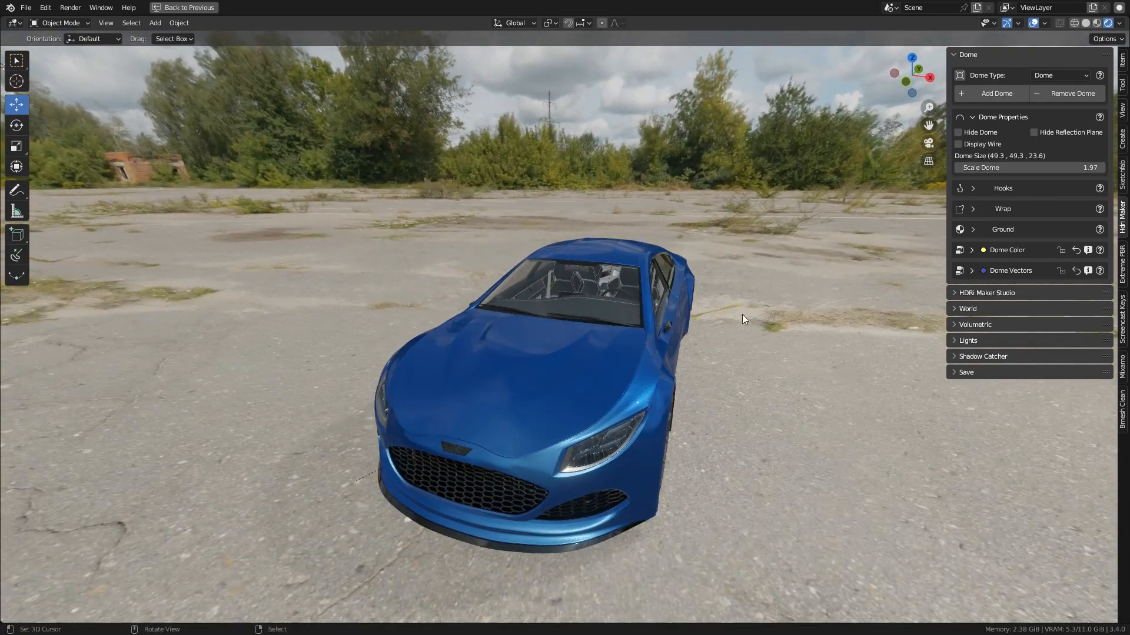
pyautogui.moveTo(743, 315); pyautogui.dragTo(783, 236, button='middle')
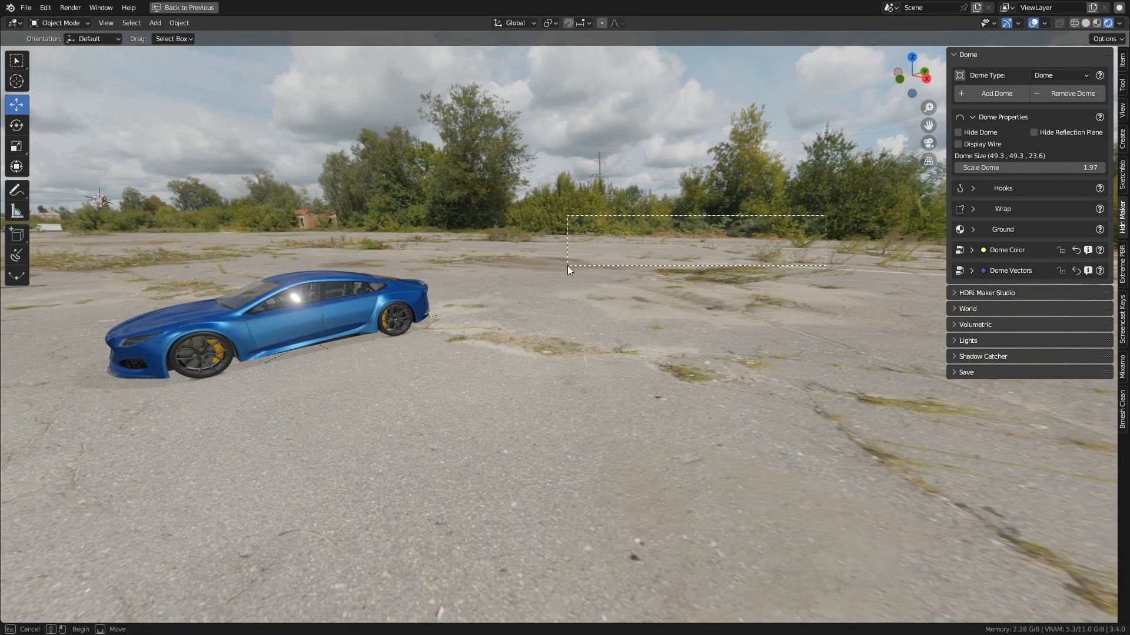
pyautogui.moveTo(567, 266); pyautogui.dragTo(567, 266)
# - Turn on the dome's wire display, inspect the mesh around the car, and turn the wire display off
pyautogui.click(958, 144)
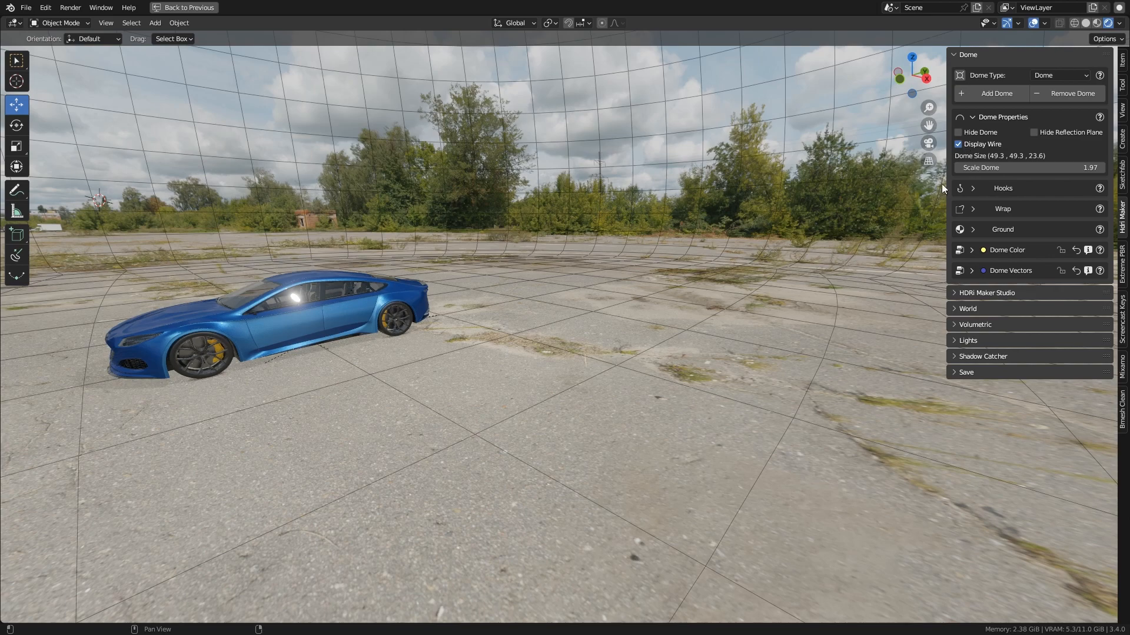
pyautogui.moveTo(743, 265); pyautogui.dragTo(575, 263, button='middle')
pyautogui.moveTo(643, 283); pyautogui.dragTo(624, 317, button='middle')
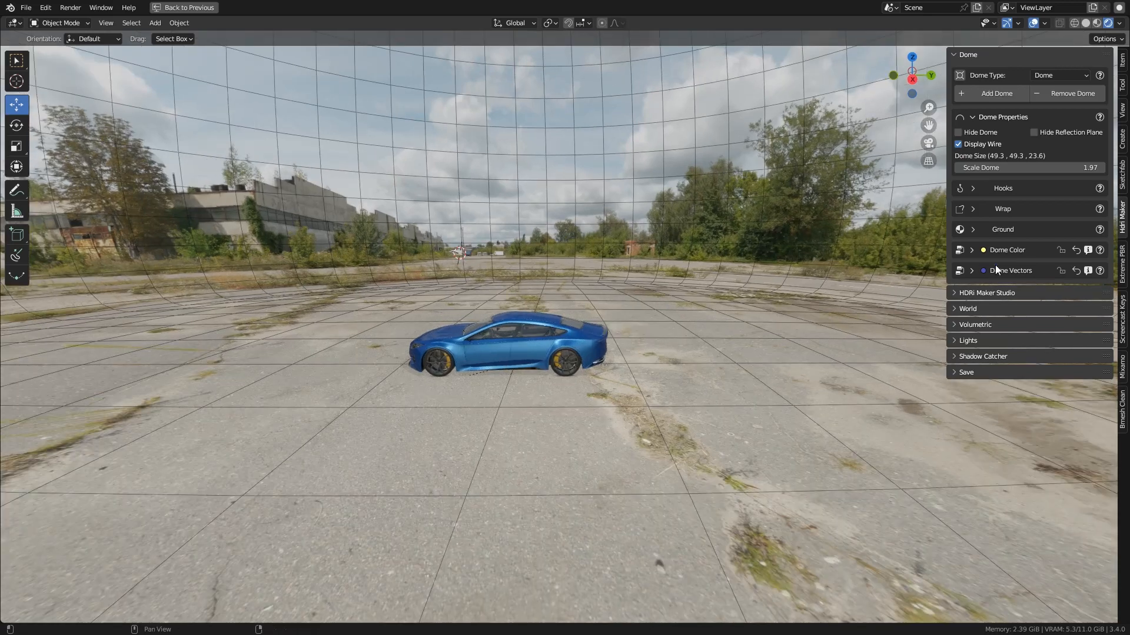
pyautogui.click(973, 140)
# - In the Dome Vectors settings, set the location LZ to -0.600 and the ground scale to 0.220
pyautogui.click(976, 123)
pyautogui.click(972, 221)
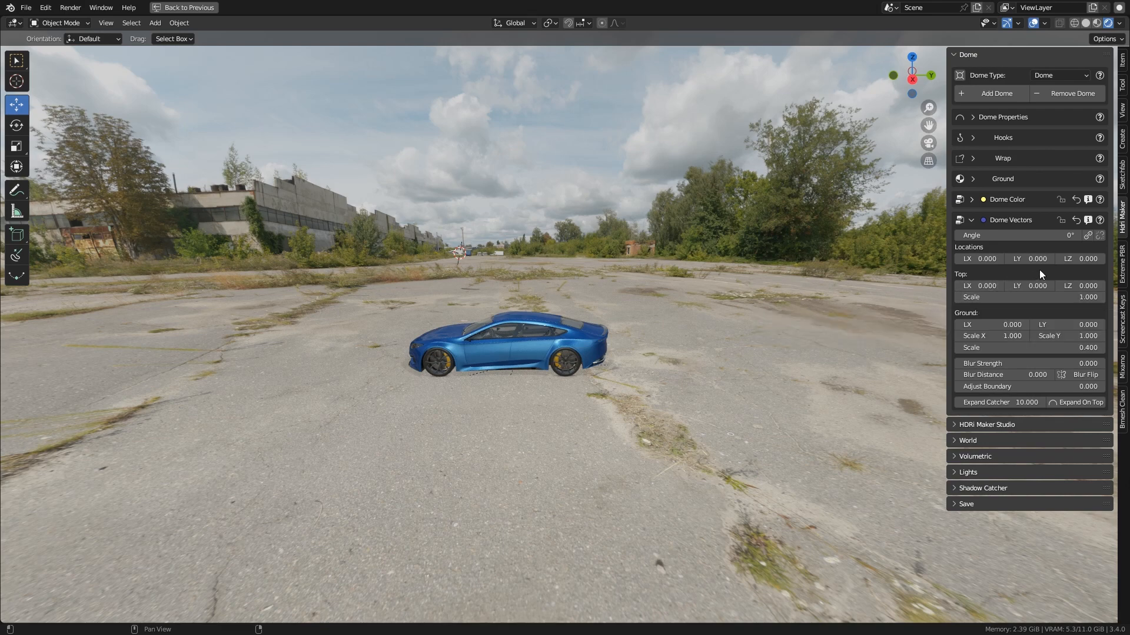
pyautogui.moveTo(1093, 259); pyautogui.dragTo(1041, 259)
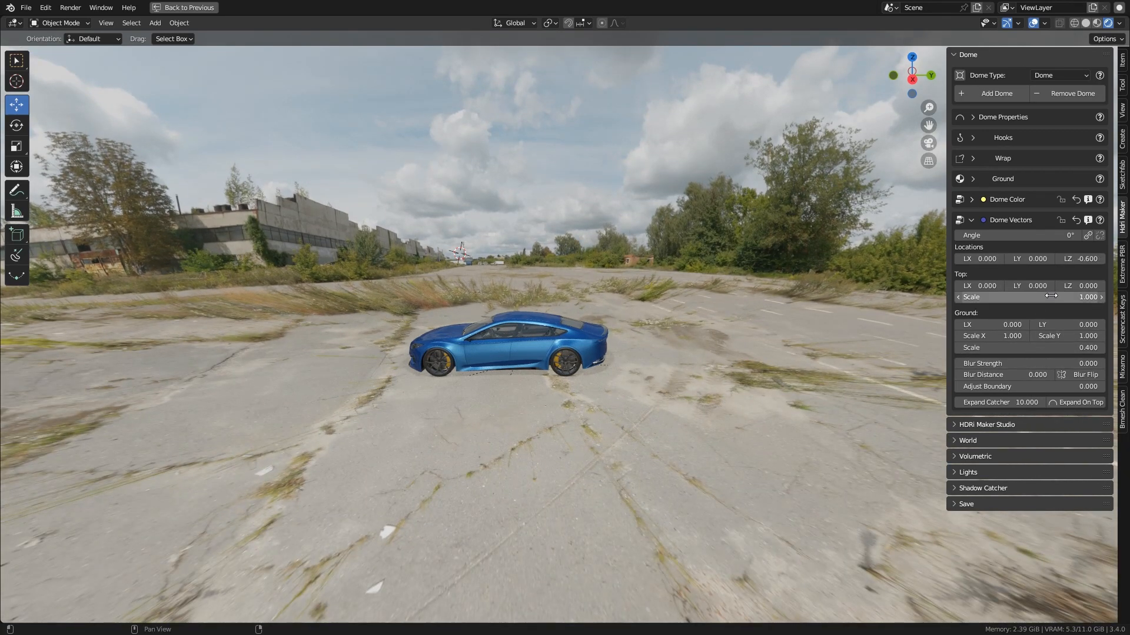
pyautogui.moveTo(1088, 348)
pyautogui.mouseDown()
pyautogui.moveTo(1041, 348)
pyautogui.moveTo(1067, 348)
pyautogui.mouseUp()
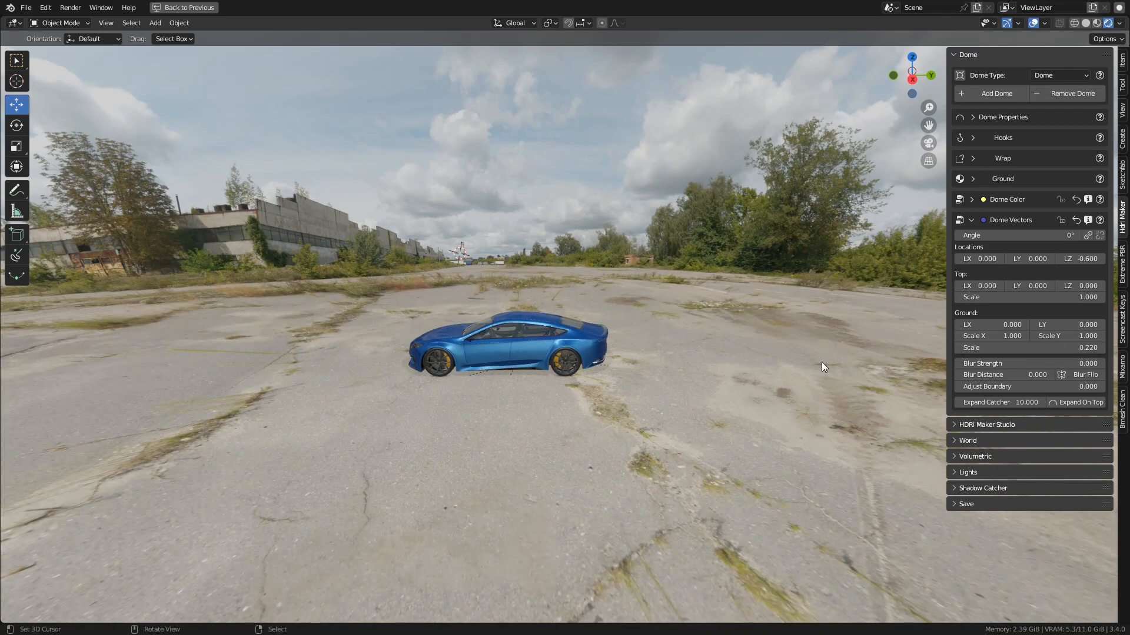
# - Reduce the dome scale to 1.18 in the Dome Properties
pyautogui.moveTo(821, 362); pyautogui.dragTo(868, 284, button='middle')
pyautogui.click(969, 113)
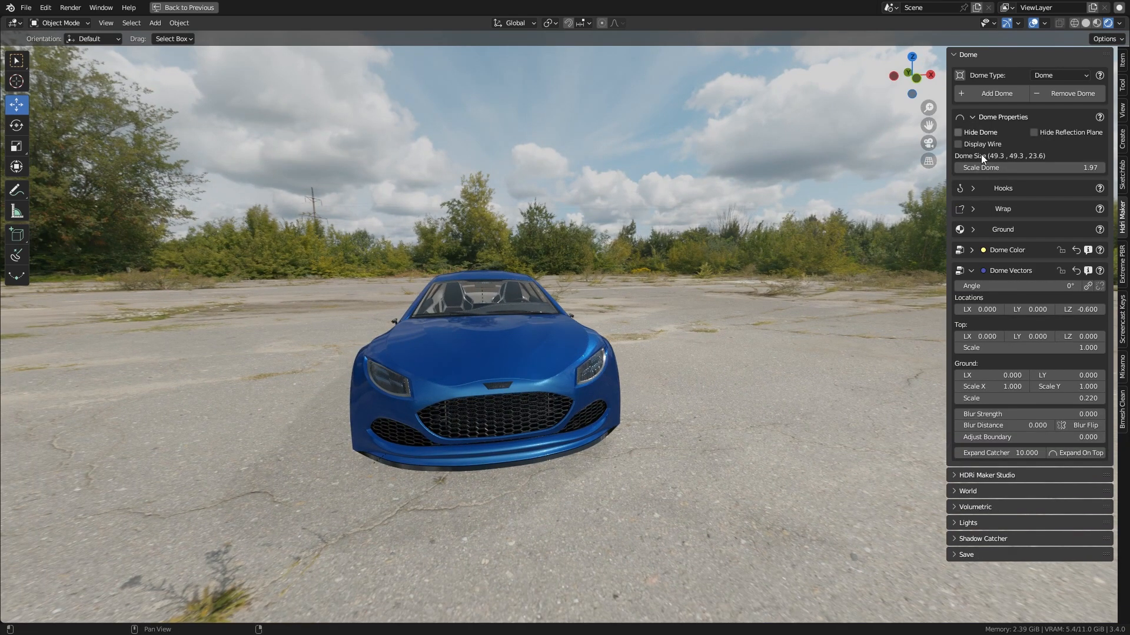
pyautogui.moveTo(1078, 161); pyautogui.dragTo(1012, 168)
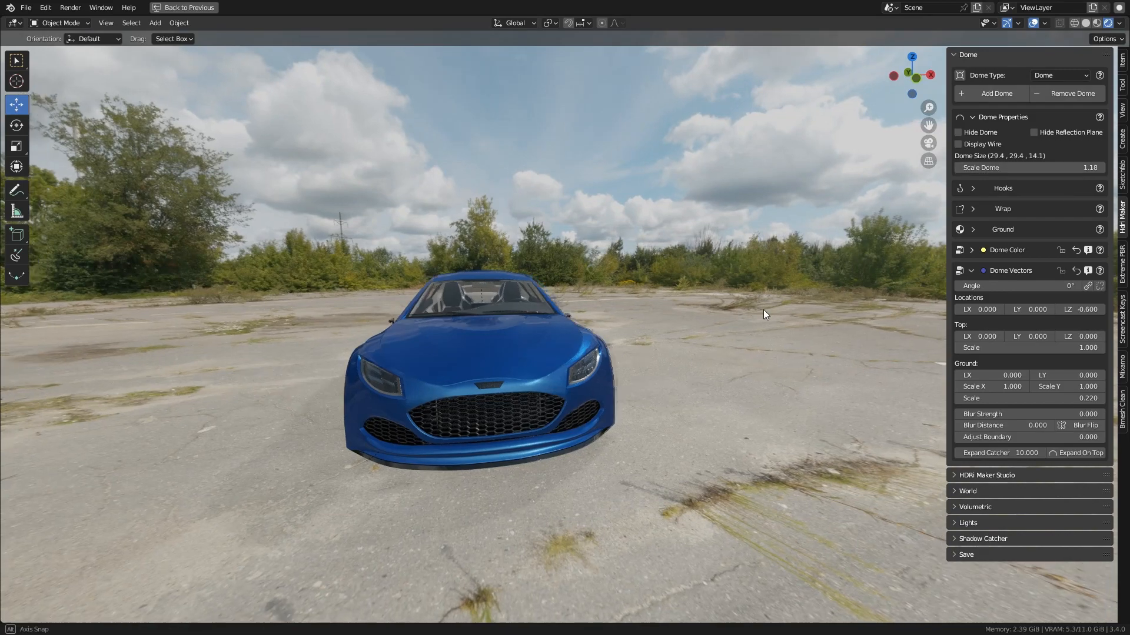
pyautogui.moveTo(764, 310); pyautogui.dragTo(864, 202, button='middle')
pyautogui.click(973, 118)
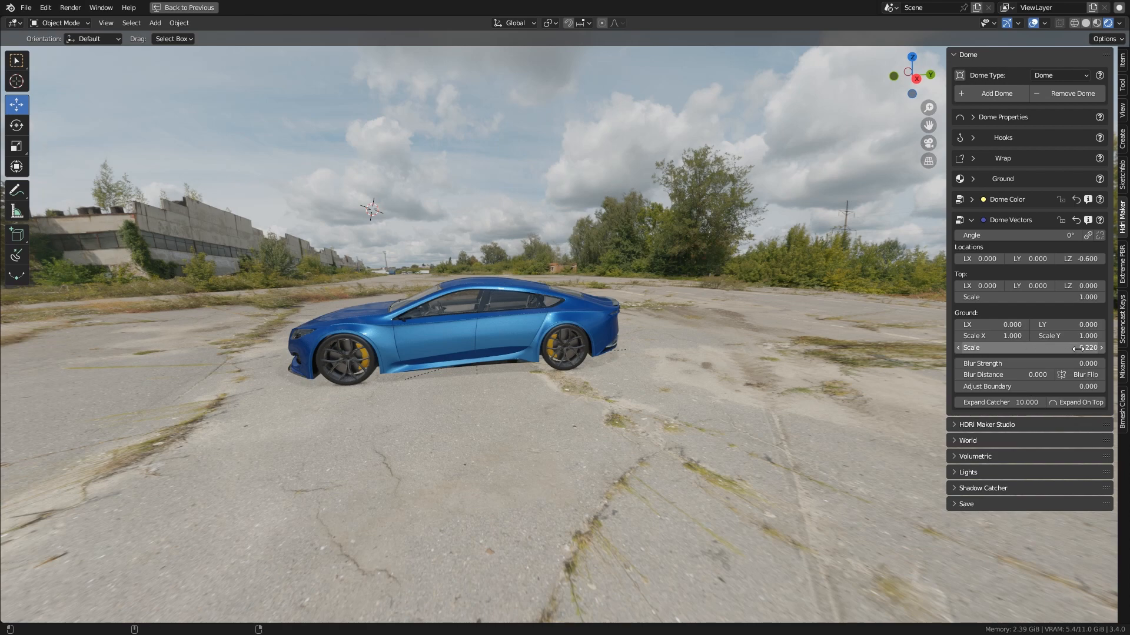
# - Set the ground scale to 0.180 and Adjust Boundary to 0.700, checking the horizon around the car
pyautogui.moveTo(1012, 348); pyautogui.dragTo(1006, 348)
pyautogui.moveTo(730, 314); pyautogui.dragTo(746, 340, button='middle')
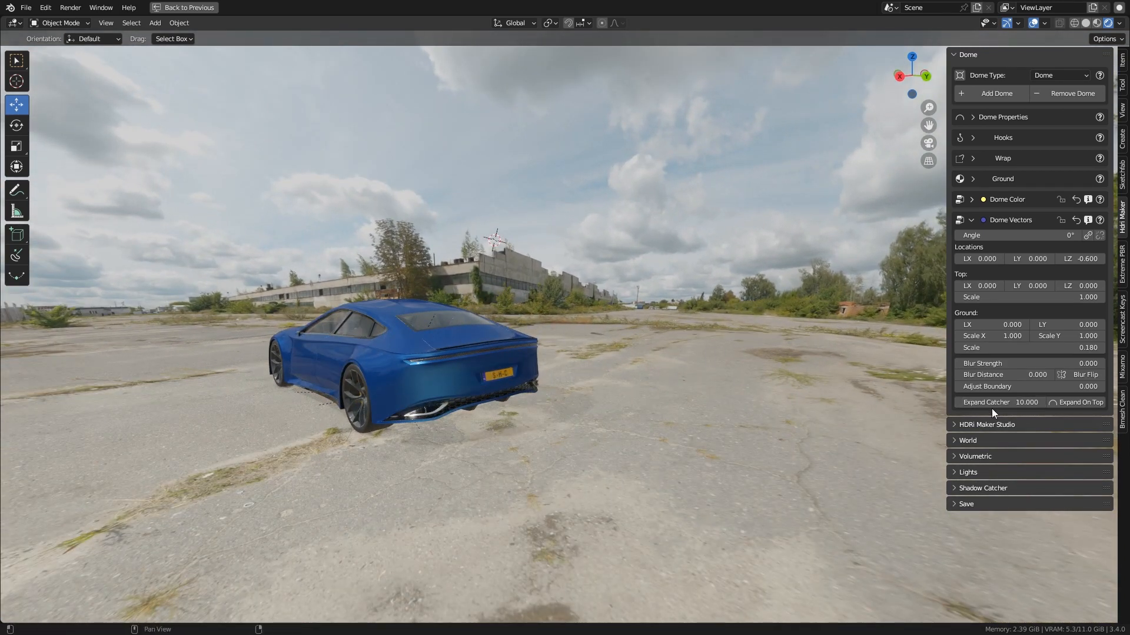
pyautogui.moveTo(1029, 387); pyautogui.dragTo(1063, 386)
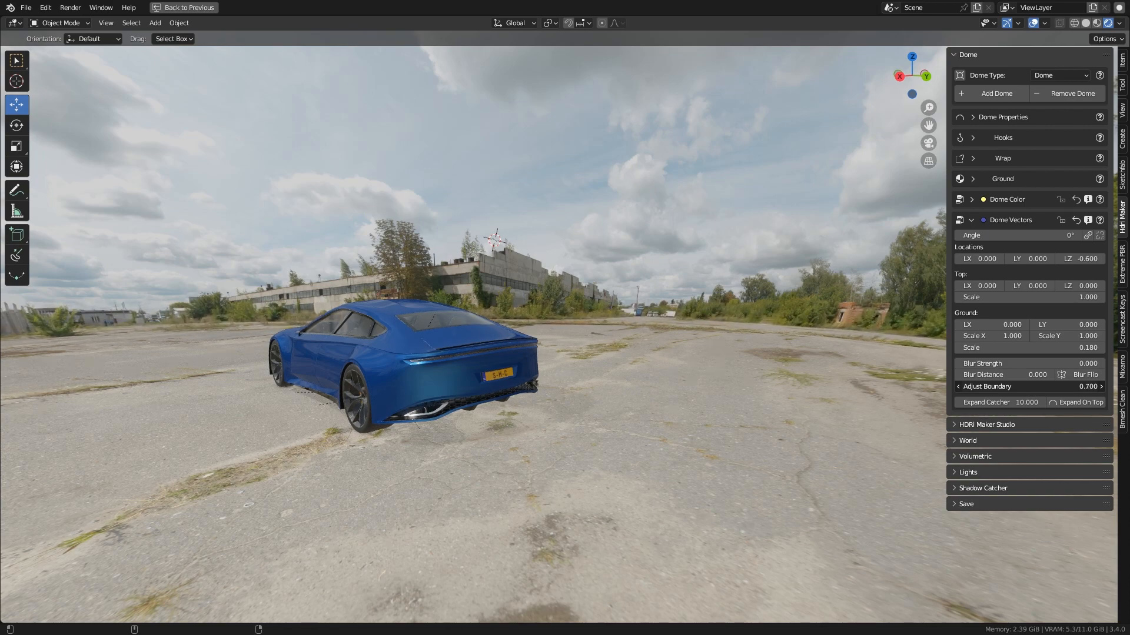
pyautogui.moveTo(853, 371); pyautogui.dragTo(647, 397, button='middle')
pyautogui.scroll(-5, 542, 388)
pyautogui.scroll(2, 670, 399)
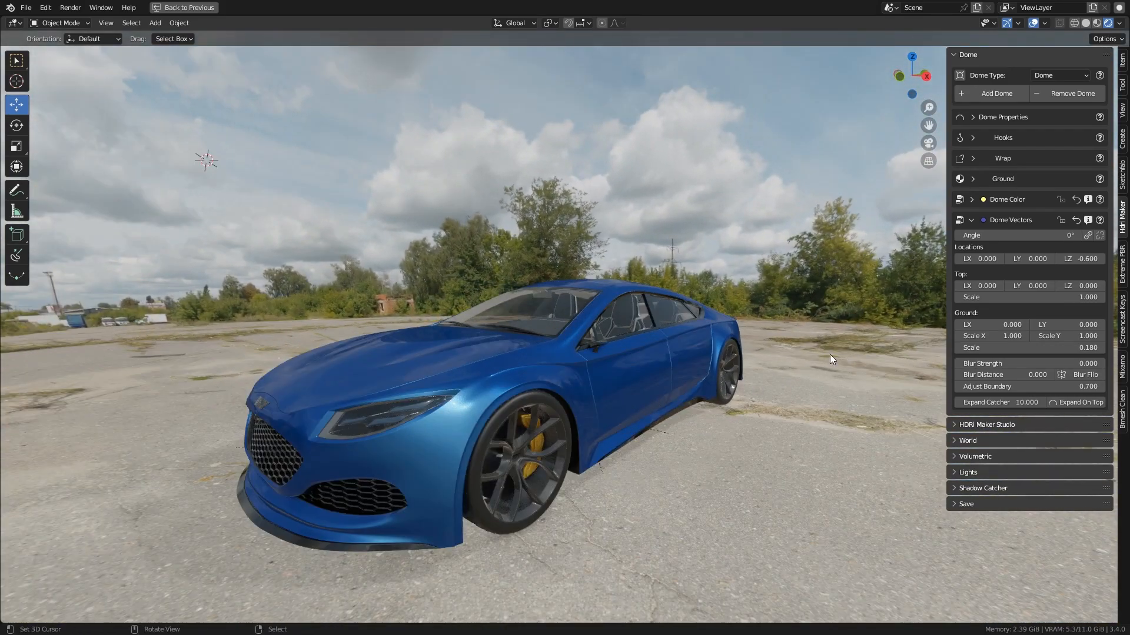
pyautogui.scroll(-3, 679, 307)
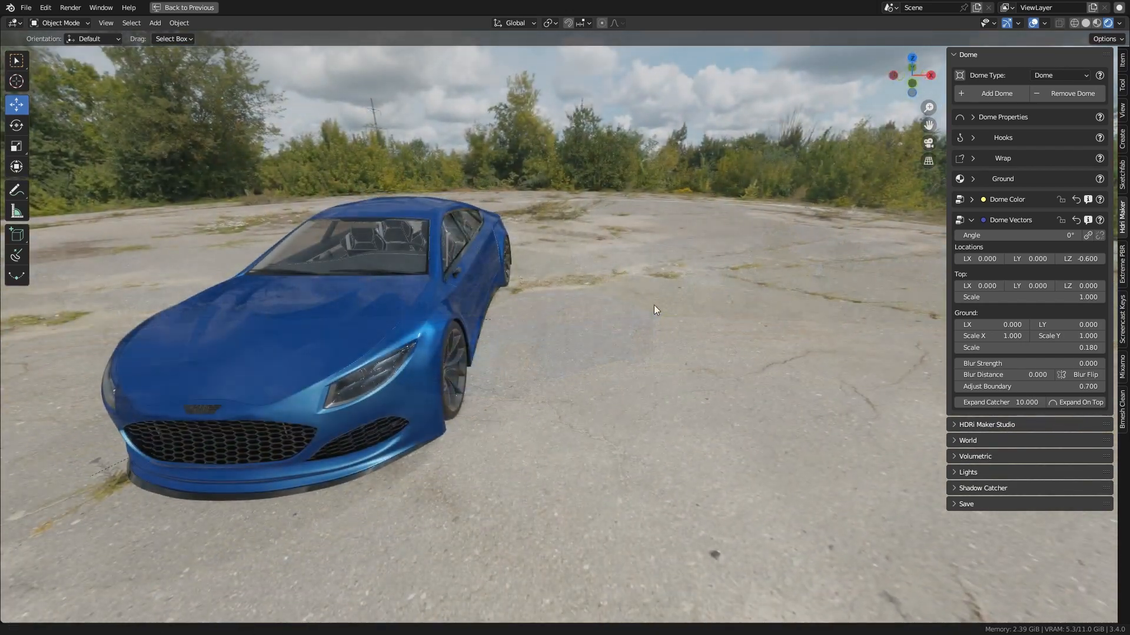
# - Try shifting the dome projection's location in LX and LY, cancelling both changes
pyautogui.moveTo(654, 305); pyautogui.dragTo(523, 326, button='middle')
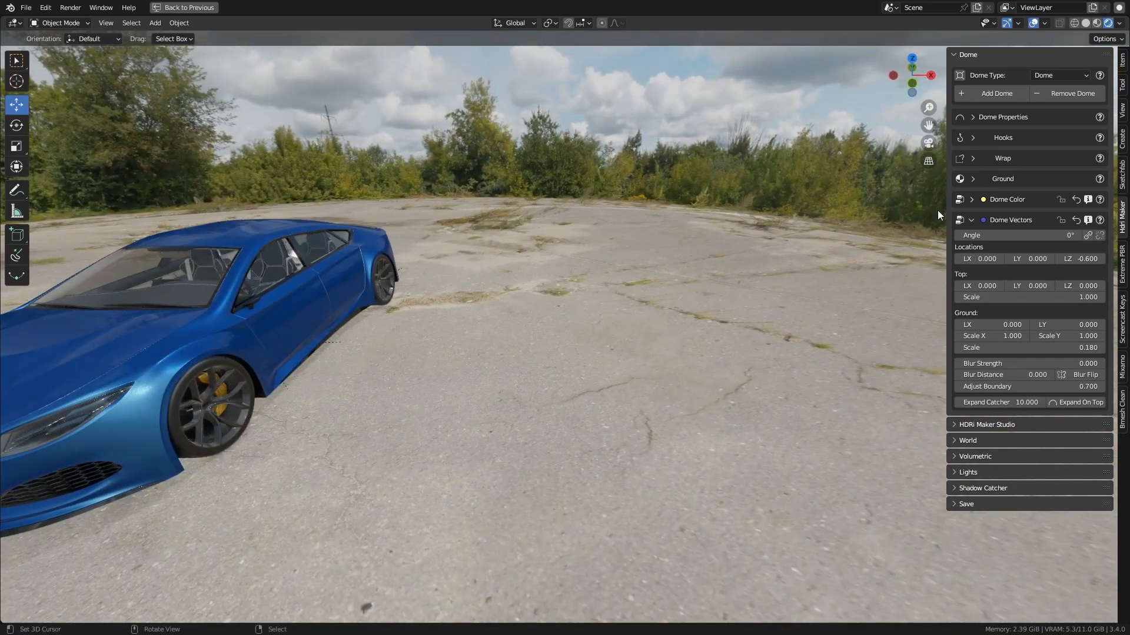
pyautogui.moveTo(980, 259); pyautogui.dragTo(1024, 258)
pyautogui.rightClick(991, 259)
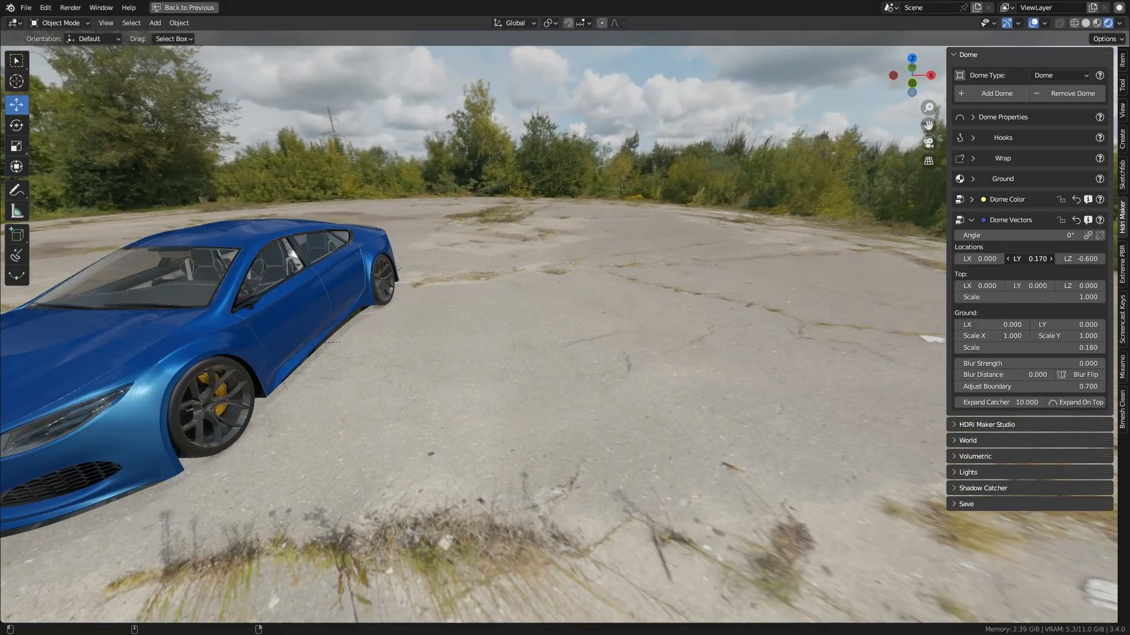
pyautogui.rightClick(1030, 259)
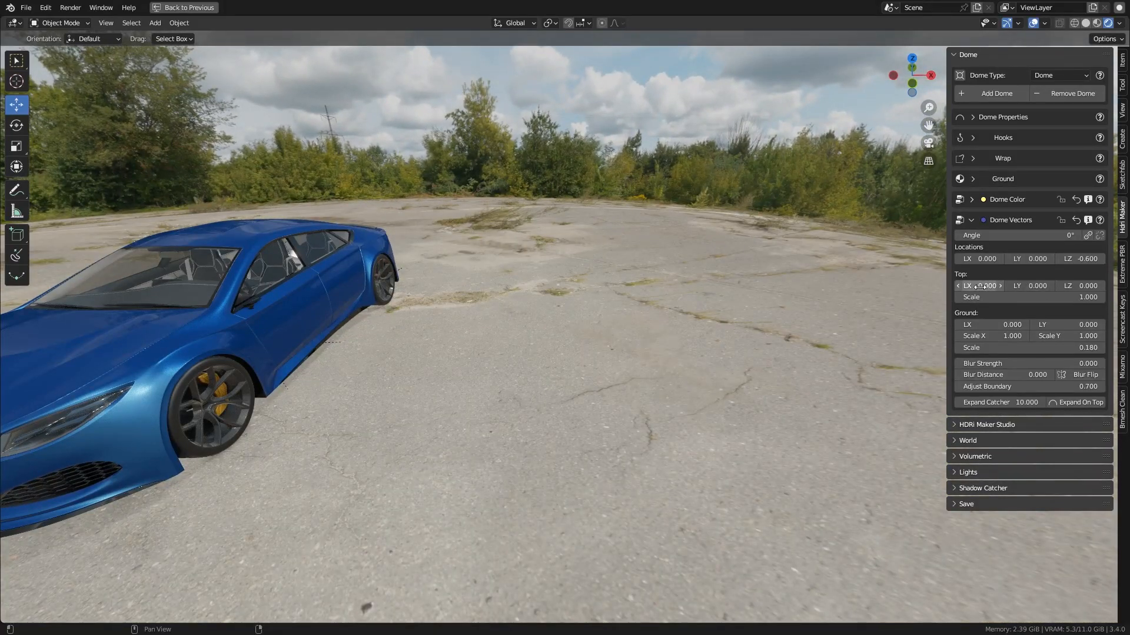
pyautogui.moveTo(735, 366)
pyautogui.mouseDown(button='middle')
pyautogui.moveTo(714, 329)
pyautogui.moveTo(733, 359)
pyautogui.mouseUp(button='middle')
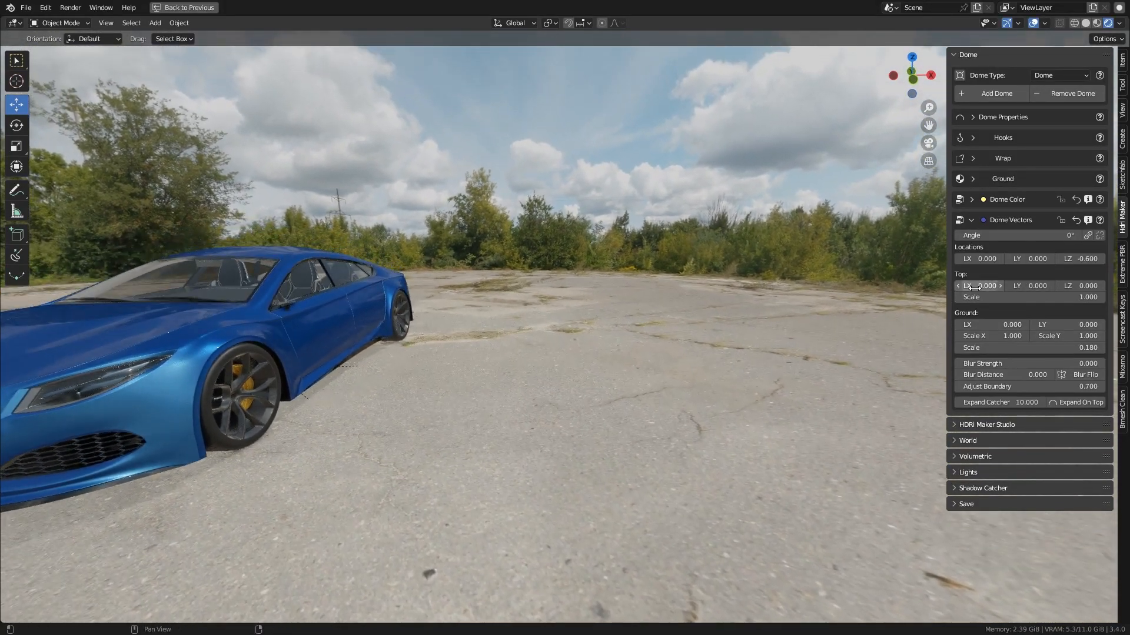
# - Try offsetting the dome's Top projection in LX and LY, and restore both offsets to 0
pyautogui.moveTo(974, 287); pyautogui.dragTo(1076, 285)
pyautogui.moveTo(697, 284); pyautogui.dragTo(594, 295, button='middle')
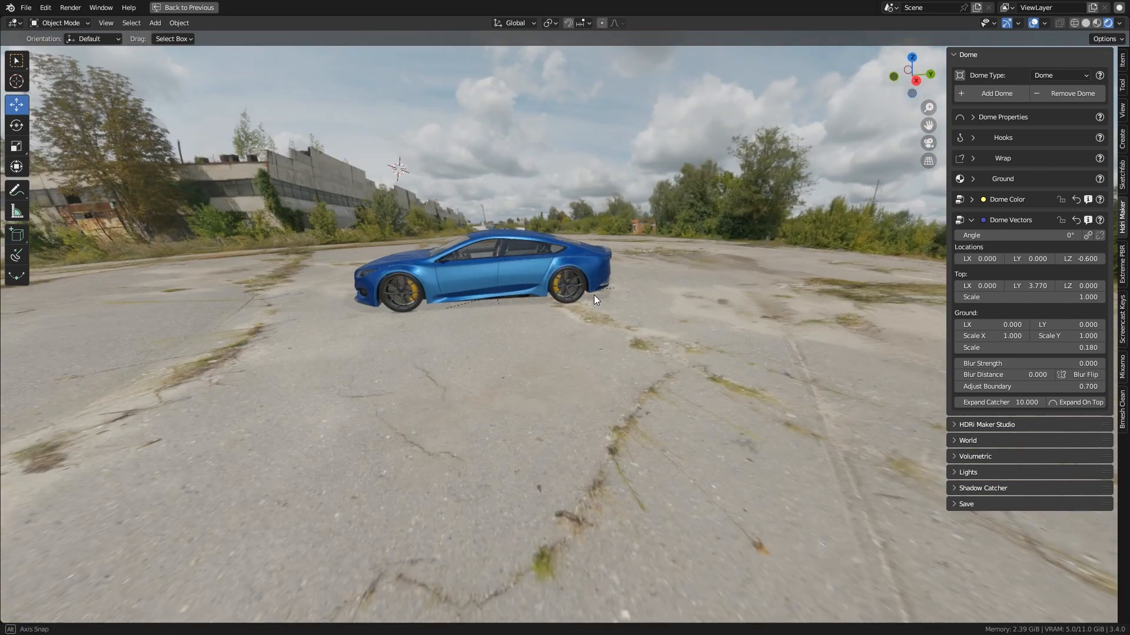
pyautogui.moveTo(1025, 285); pyautogui.dragTo(1080, 286)
pyautogui.press('Return')
pyautogui.moveTo(686, 298); pyautogui.dragTo(681, 258, button='middle')
# - Try a Top scale of 3.300 with an LZ offset of 0.530, and restore the scale to 1 and LZ to 0
pyautogui.moveTo(1030, 298)
pyautogui.mouseDown()
pyautogui.moveTo(1065, 298)
pyautogui.moveTo(1043, 297)
pyautogui.mouseUp()
pyautogui.moveTo(577, 262); pyautogui.dragTo(418, 256, button='middle')
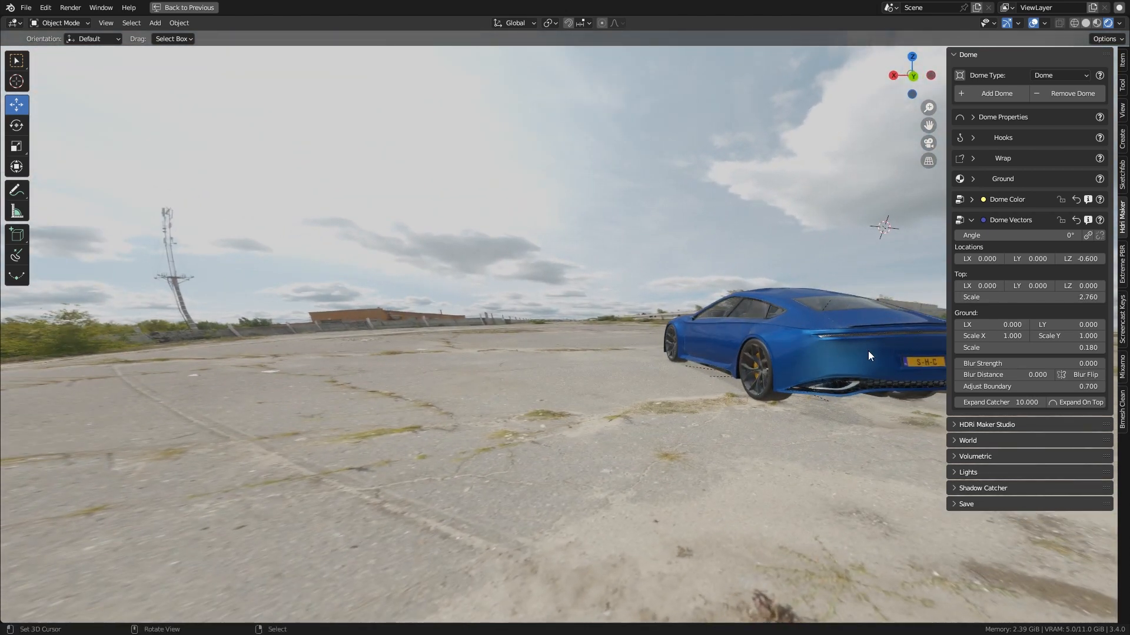
pyautogui.moveTo(1067, 297); pyautogui.dragTo(1092, 286)
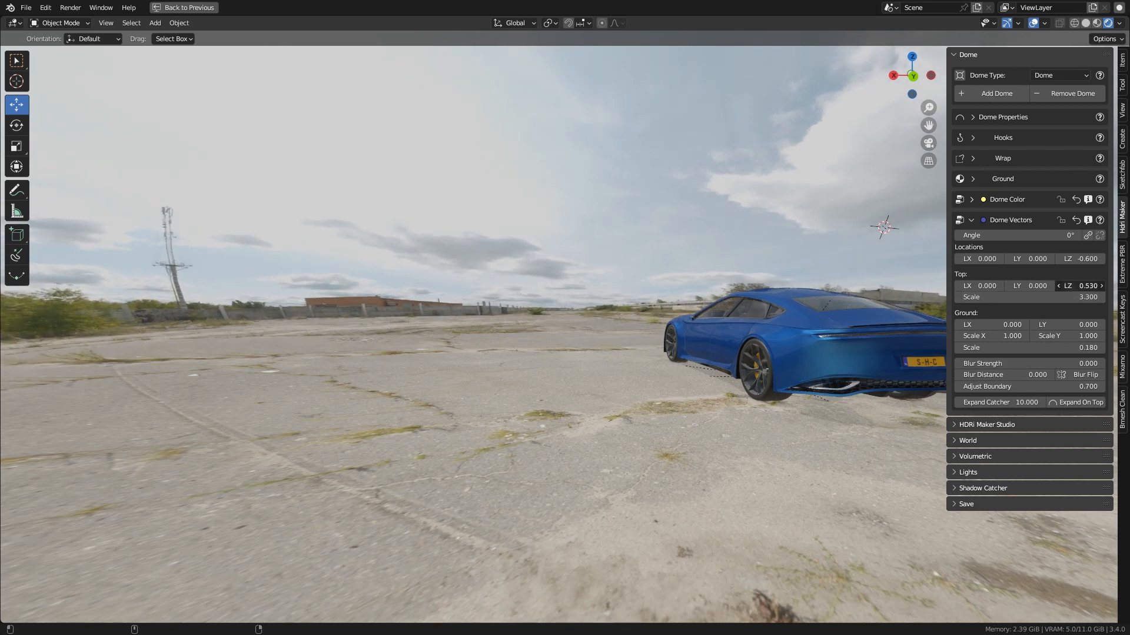
pyautogui.press('Return')
pyautogui.click(1081, 297)
pyautogui.write('1')
pyautogui.press('Return')
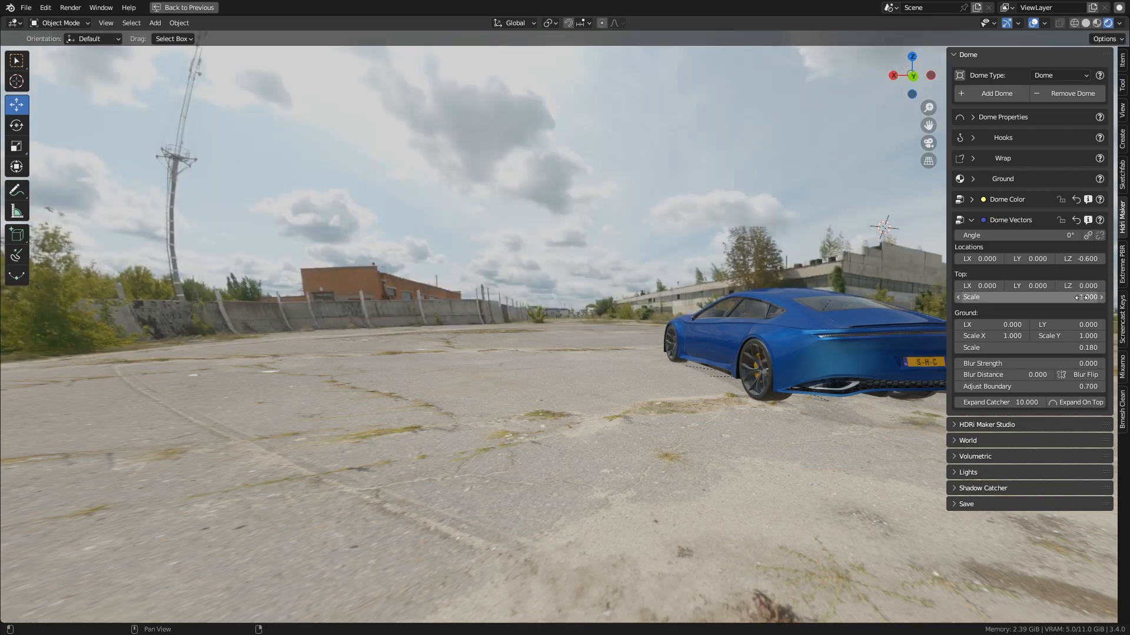
# - Try shifting the ground projection under the car in LX and LY, cancelling the changes
pyautogui.moveTo(638, 318); pyautogui.dragTo(841, 330, button='middle')
pyautogui.scroll(4, 560, 317)
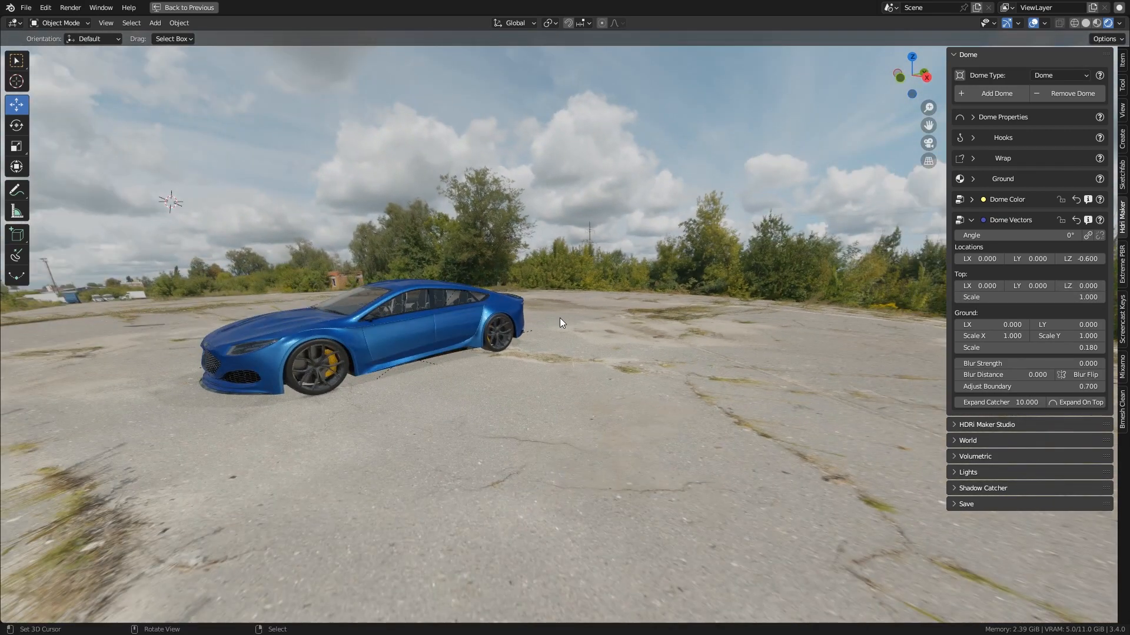
pyautogui.moveTo(566, 316); pyautogui.dragTo(546, 291, button='middle')
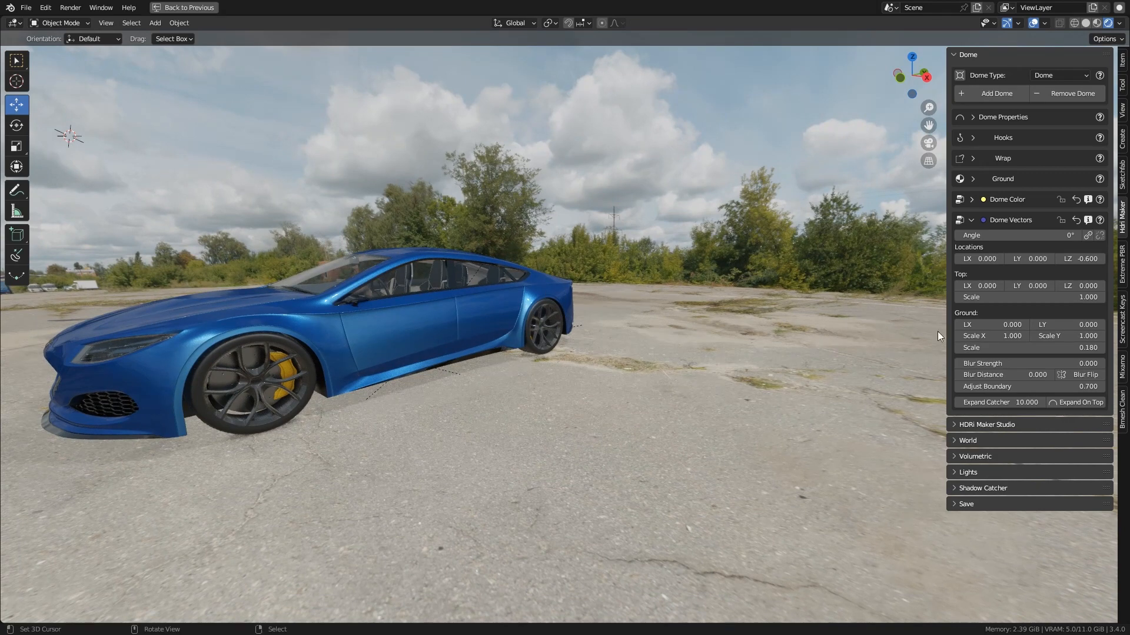
pyautogui.moveTo(984, 324); pyautogui.dragTo(939, 324)
pyautogui.rightClick(1000, 324)
pyautogui.moveTo(1051, 328); pyautogui.dragTo(988, 335)
pyautogui.rightClick(1051, 328)
pyautogui.rightClick(999, 334)
# - Try stretching the ground projection with Scale X and Scale Y, leaving both at 1.000
pyautogui.moveTo(810, 319); pyautogui.dragTo(843, 378, button='middle')
pyautogui.moveTo(990, 339)
pyautogui.mouseDown()
pyautogui.moveTo(1025, 339)
pyautogui.moveTo(976, 339)
pyautogui.mouseUp()
pyautogui.rightClick(990, 339)
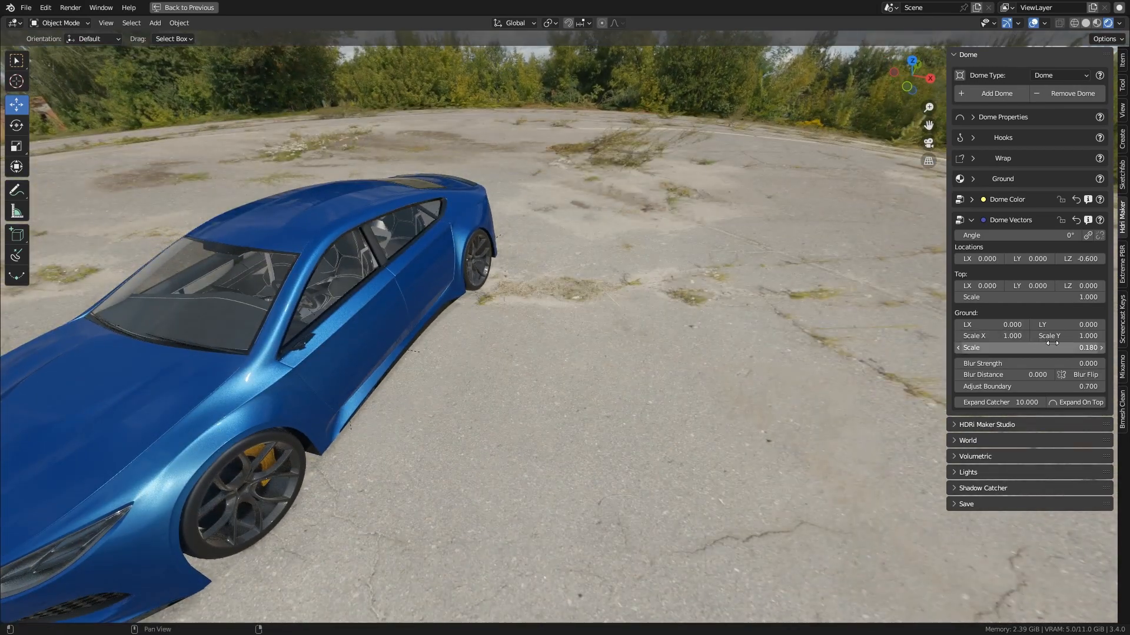
pyautogui.moveTo(1059, 336)
pyautogui.mouseDown()
pyautogui.moveTo(1094, 336)
pyautogui.moveTo(1078, 336)
pyautogui.mouseUp()
# - Try rotating the dome projection with its Angle setting, and leave it at 0°
pyautogui.moveTo(895, 361); pyautogui.dragTo(888, 320, button='middle')
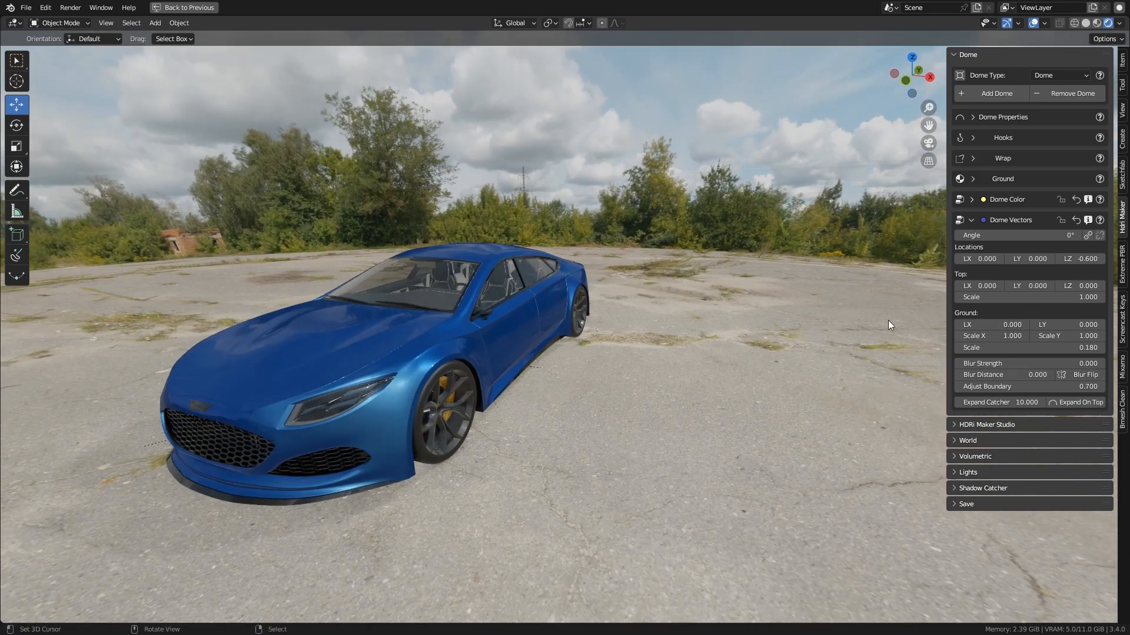
pyautogui.moveTo(997, 239)
pyautogui.mouseDown()
pyautogui.moveTo(1094, 239)
pyautogui.moveTo(999, 237)
pyautogui.mouseUp()
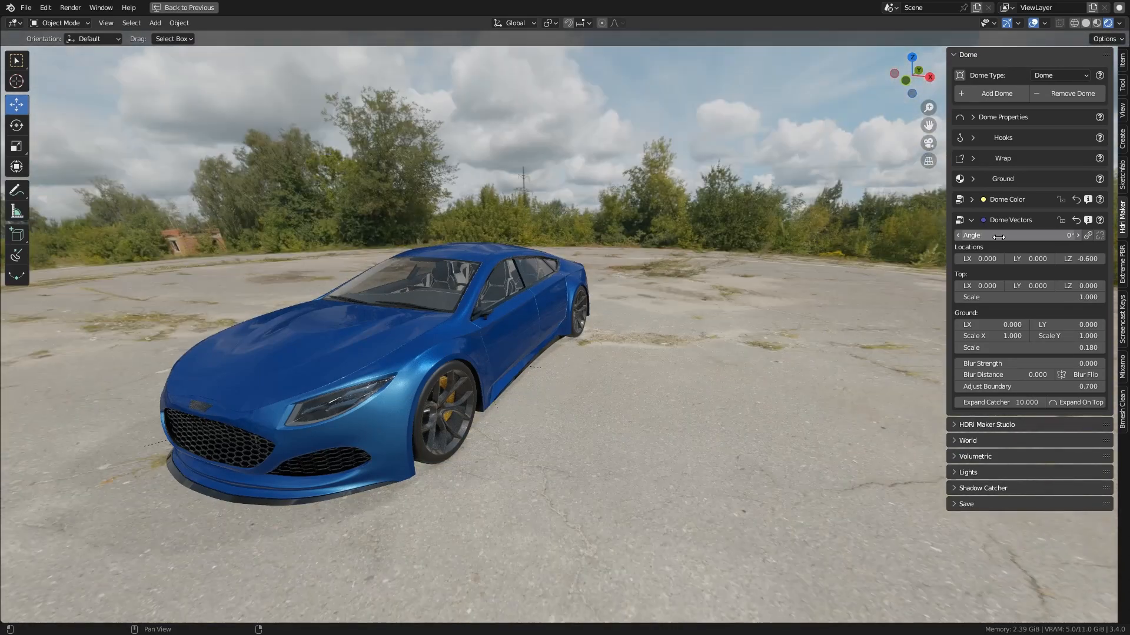
pyautogui.scroll(-3, 564, 320)
# - Blur the dome background with a Blur Strength of 1.000 and a Blur Distance of 7.290
pyautogui.moveTo(532, 315); pyautogui.dragTo(633, 350, button='middle')
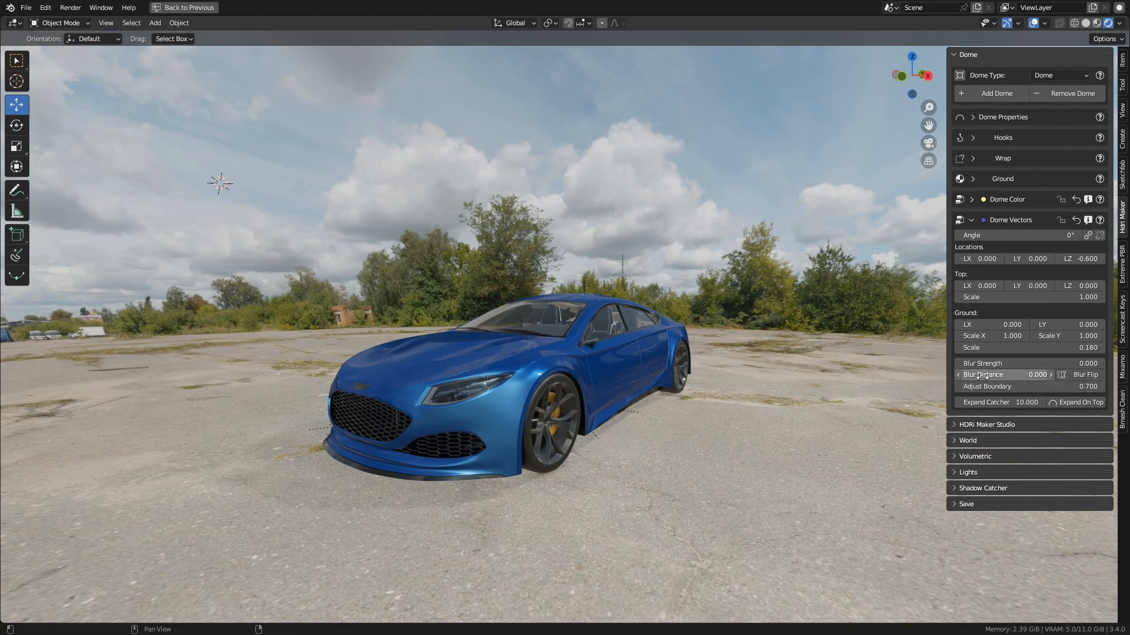
pyautogui.moveTo(978, 364); pyautogui.dragTo(994, 364)
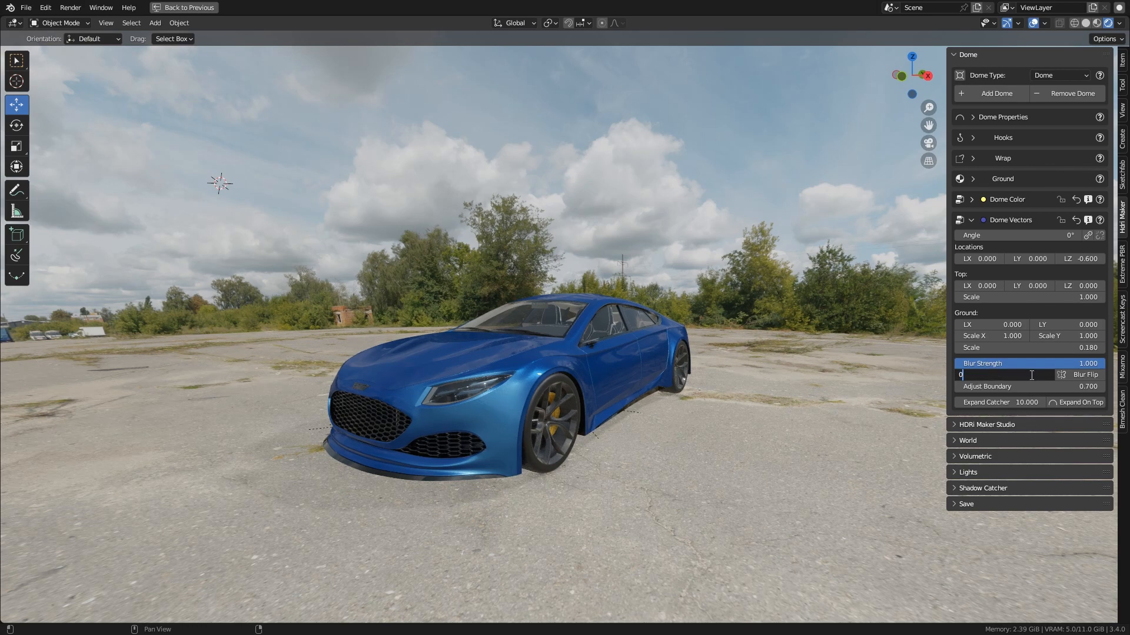
pyautogui.press('Return')
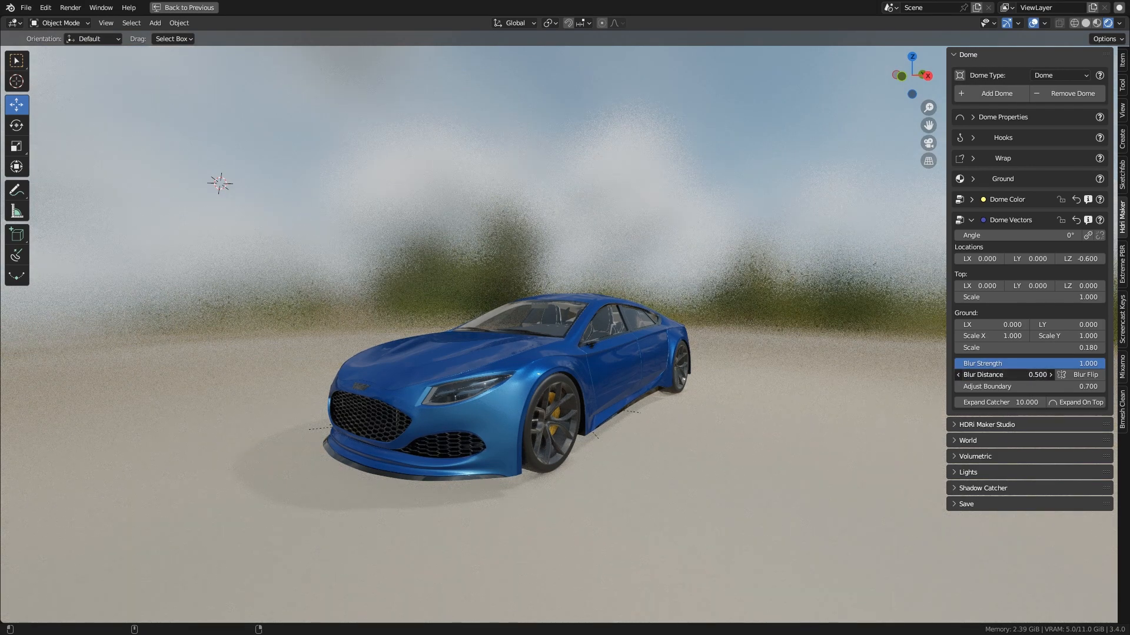
pyautogui.moveTo(1004, 374); pyautogui.dragTo(1013, 375)
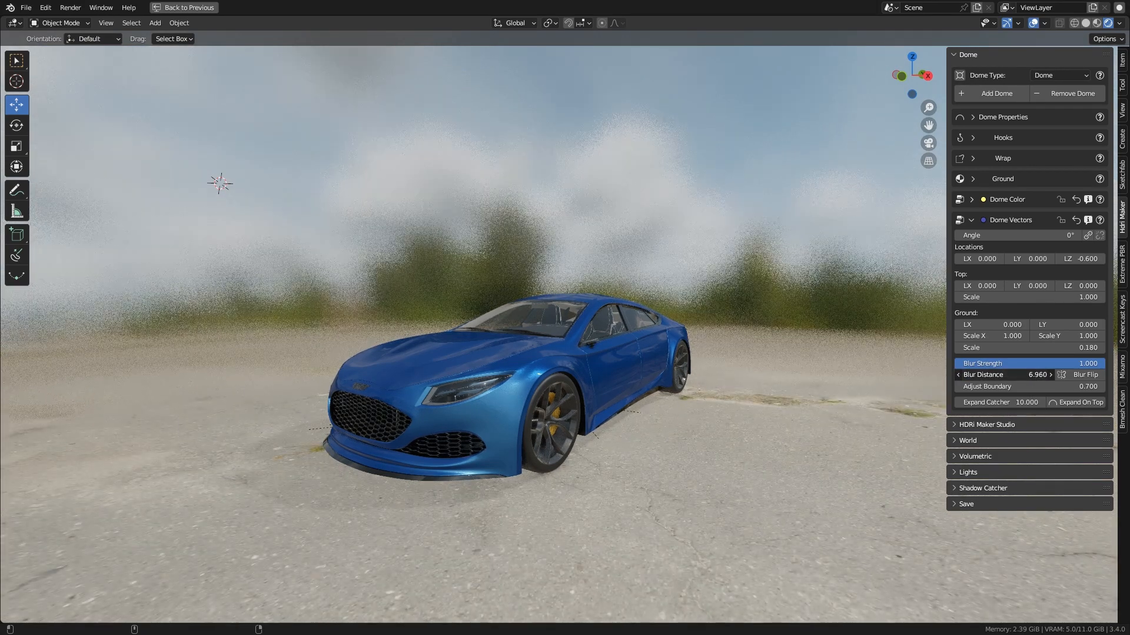
# - Soften the background blur by reducing the Blur Strength to 0.376
pyautogui.moveTo(572, 385); pyautogui.dragTo(595, 406, button='middle')
pyautogui.scroll(3, 565, 419)
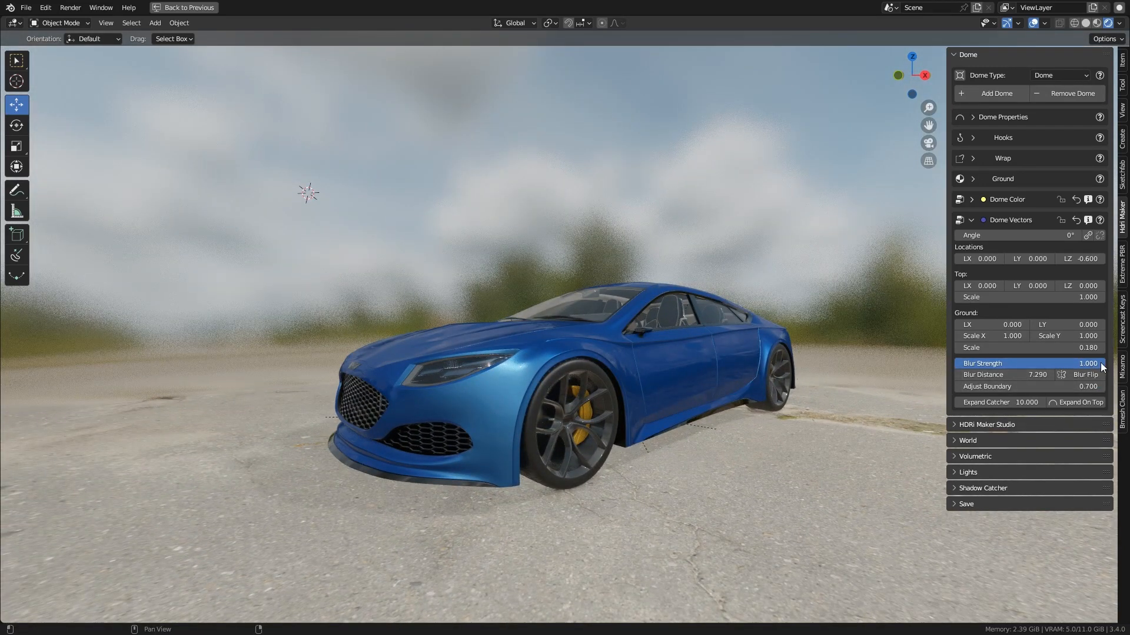
pyautogui.moveTo(1100, 362); pyautogui.dragTo(1010, 363)
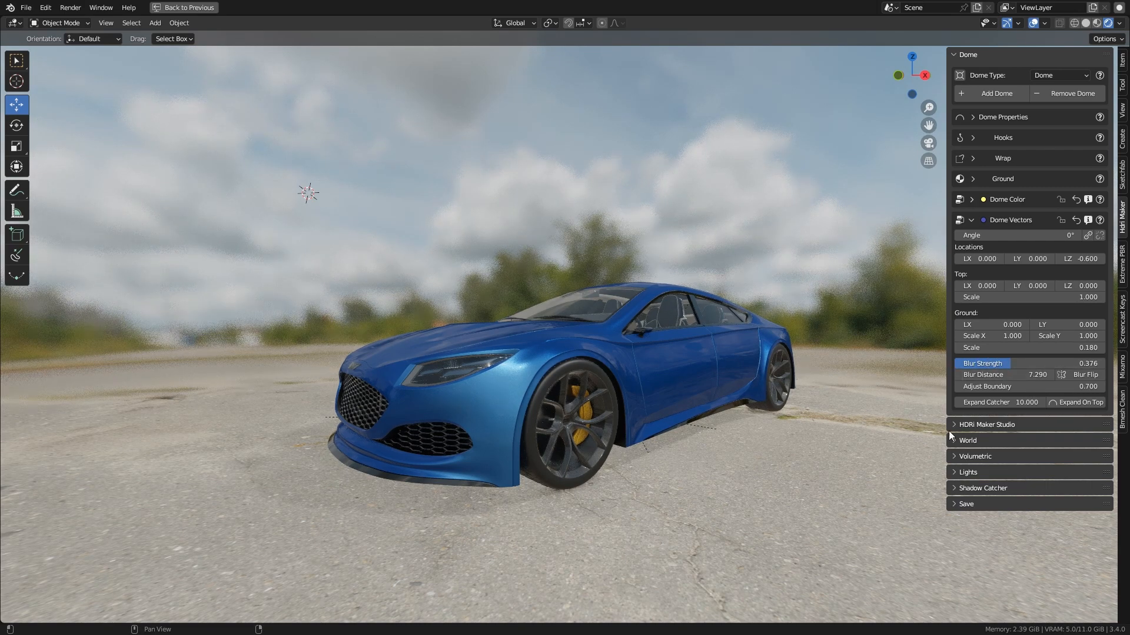
# - Set the Eevee viewport samples to 128 and return to the maximized 3D viewport
pyautogui.hotkey('ctrl', 'space')
pyautogui.doubleClick(1058, 306)
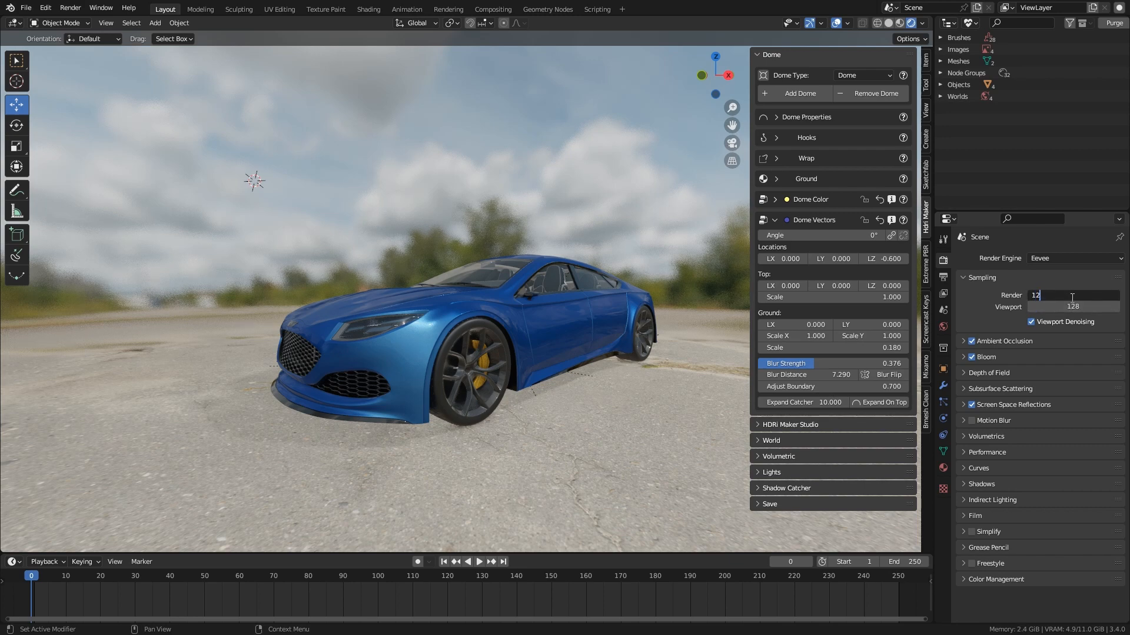
pyautogui.hotkey('ctrl', 'space')
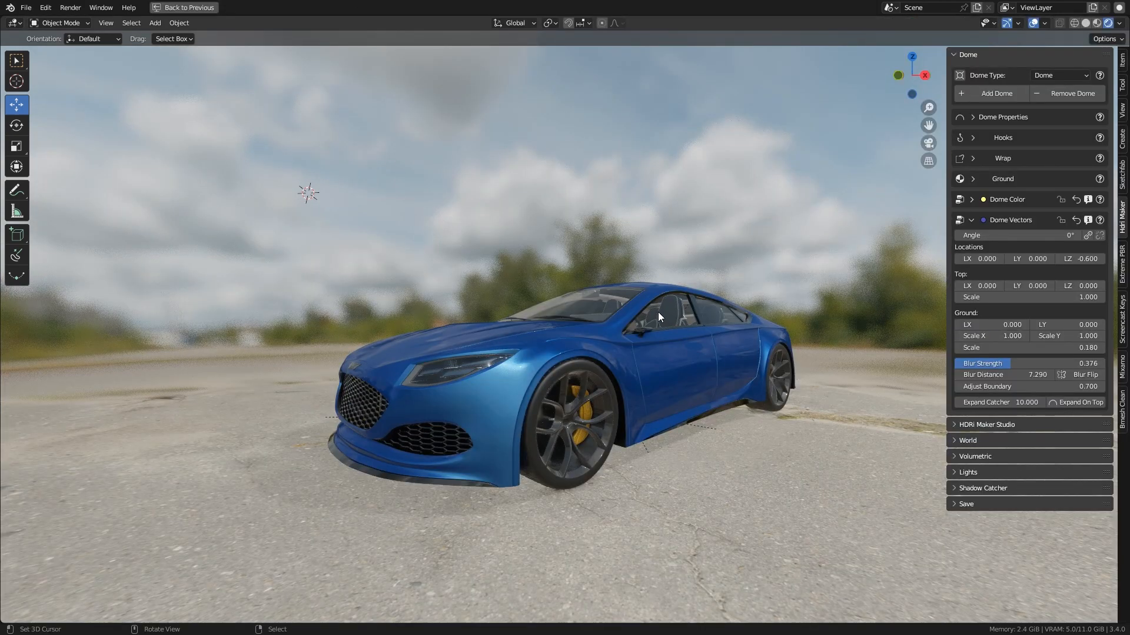
# - Try Blur Flip on the dome with different Blur Distance values, leaving the distance at 7.290 and the flip disabled
pyautogui.moveTo(657, 312); pyautogui.dragTo(871, 363, button='middle')
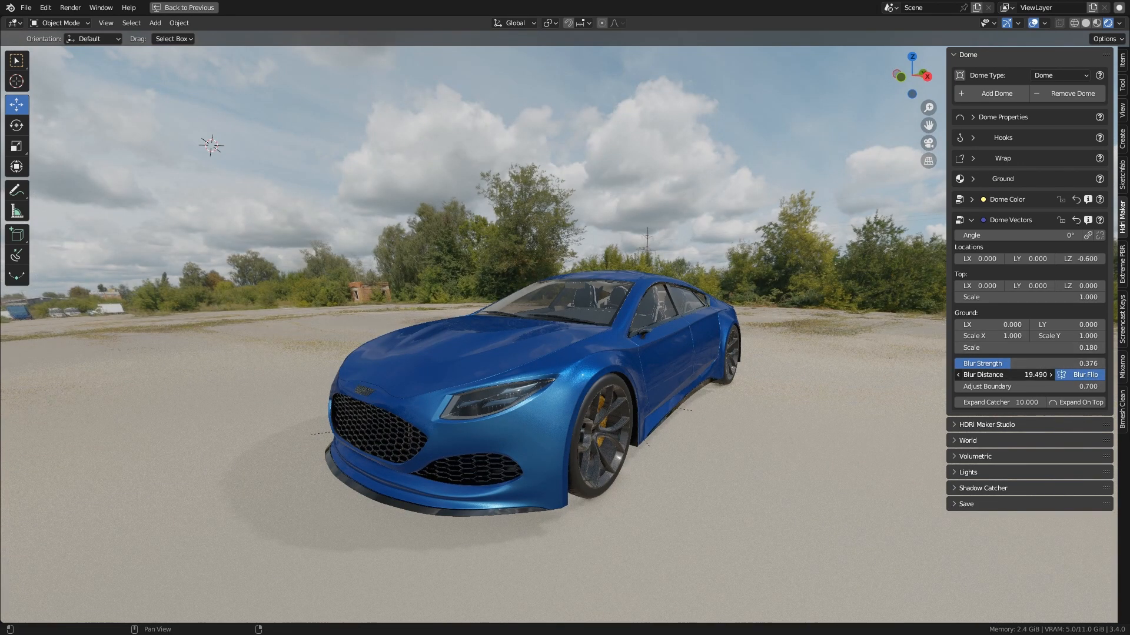
pyautogui.moveTo(1000, 375); pyautogui.dragTo(968, 375)
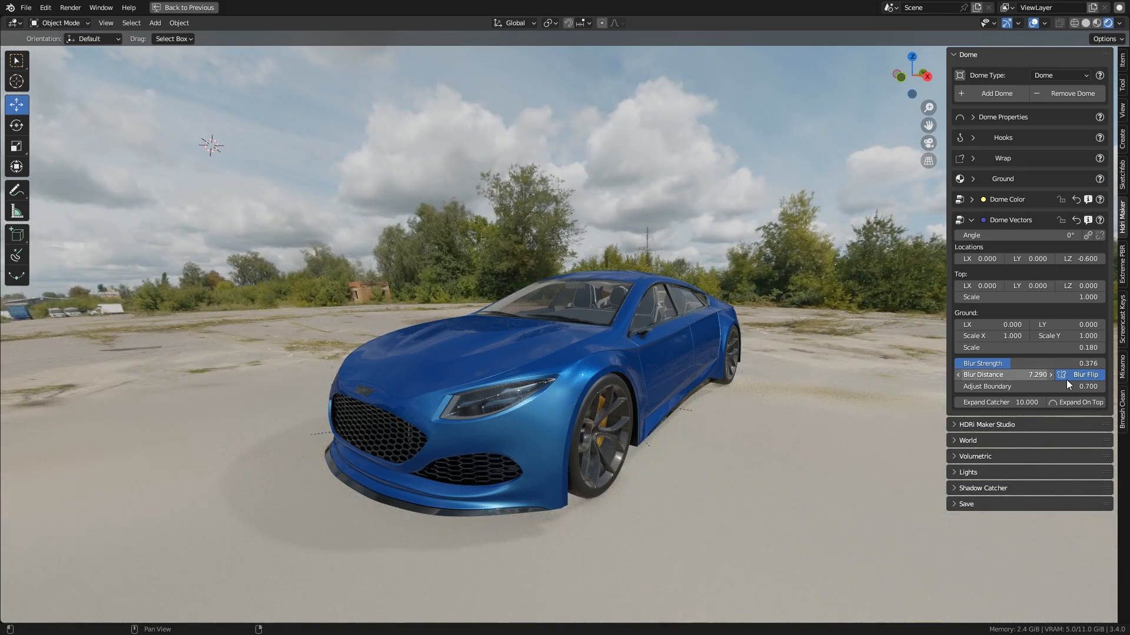
pyautogui.click(1081, 375)
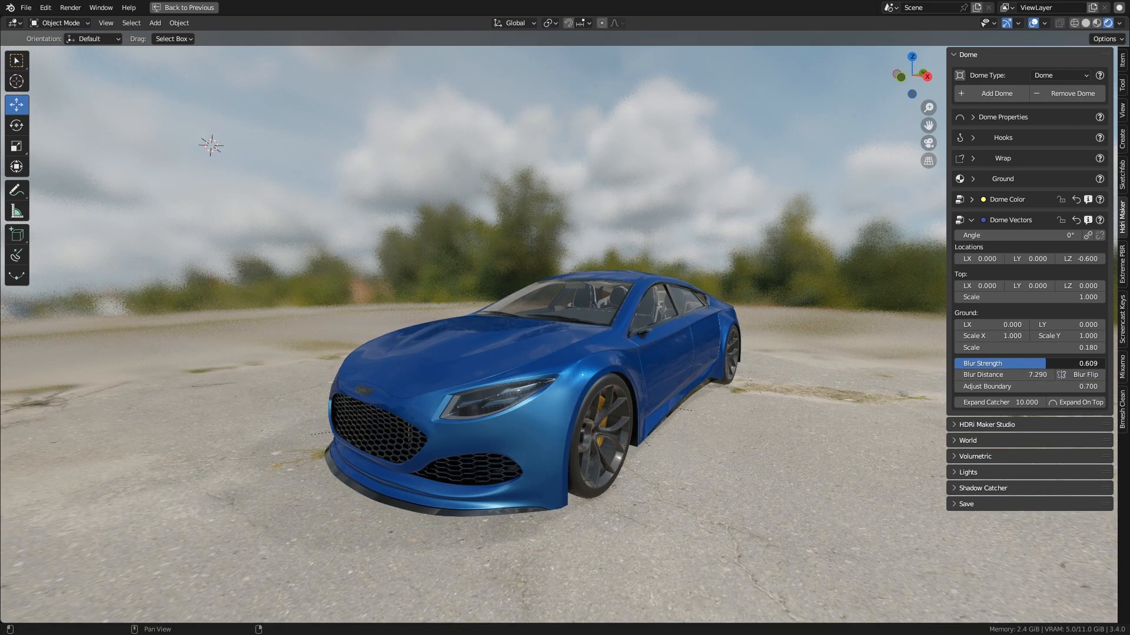
# - Strengthen the dome's background blur with a Blur Strength of 1.000 and a Blur Distance of 6.220, and check it around the car
pyautogui.moveTo(1045, 363); pyautogui.dragTo(1105, 364)
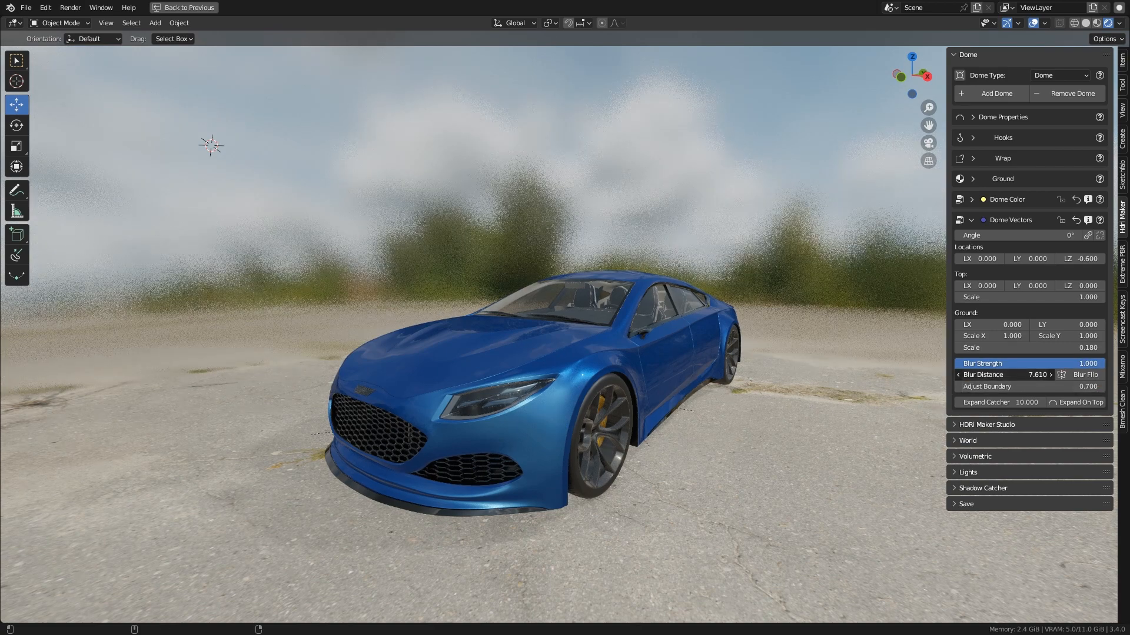
pyautogui.moveTo(1024, 375)
pyautogui.mouseDown()
pyautogui.moveTo(1048, 375)
pyautogui.moveTo(987, 375)
pyautogui.moveTo(1033, 374)
pyautogui.mouseUp()
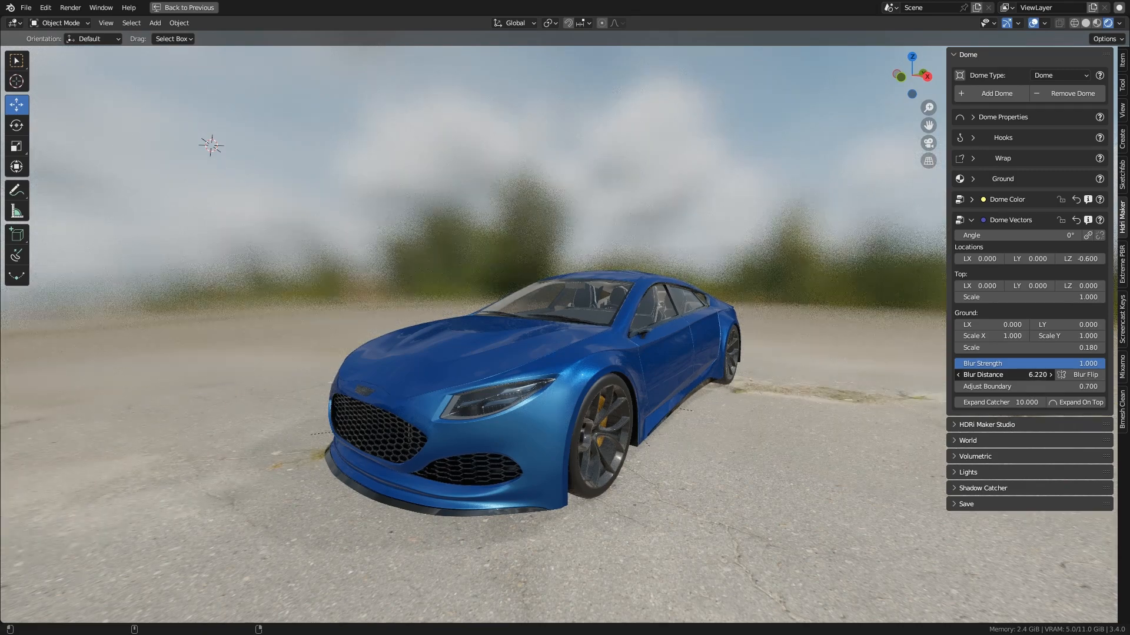
pyautogui.moveTo(535, 359); pyautogui.dragTo(671, 359, button='middle')
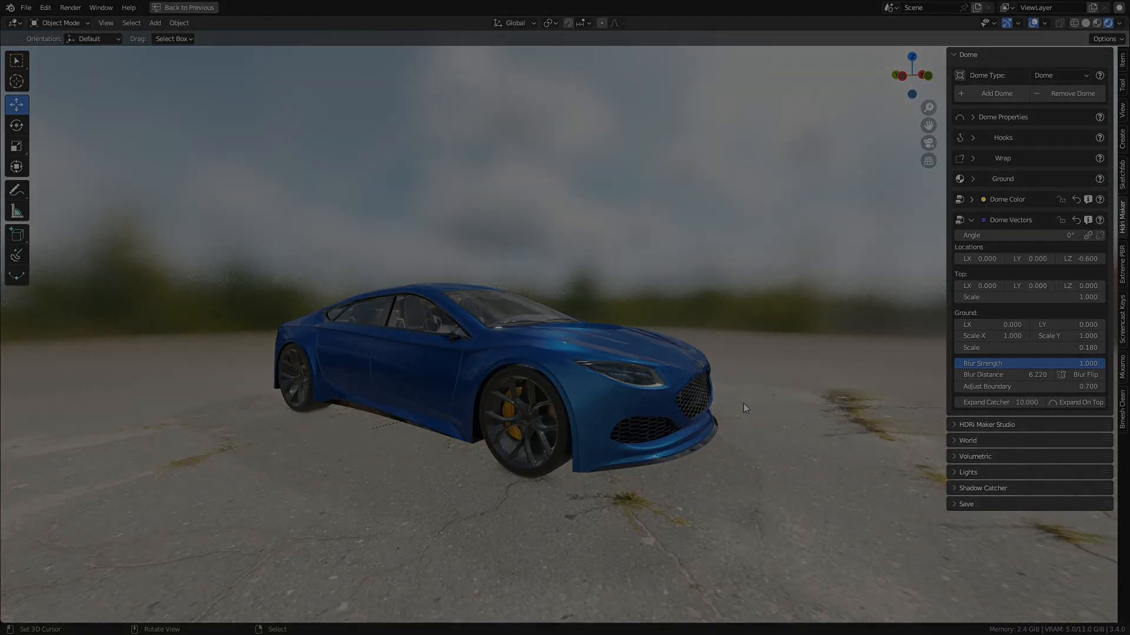